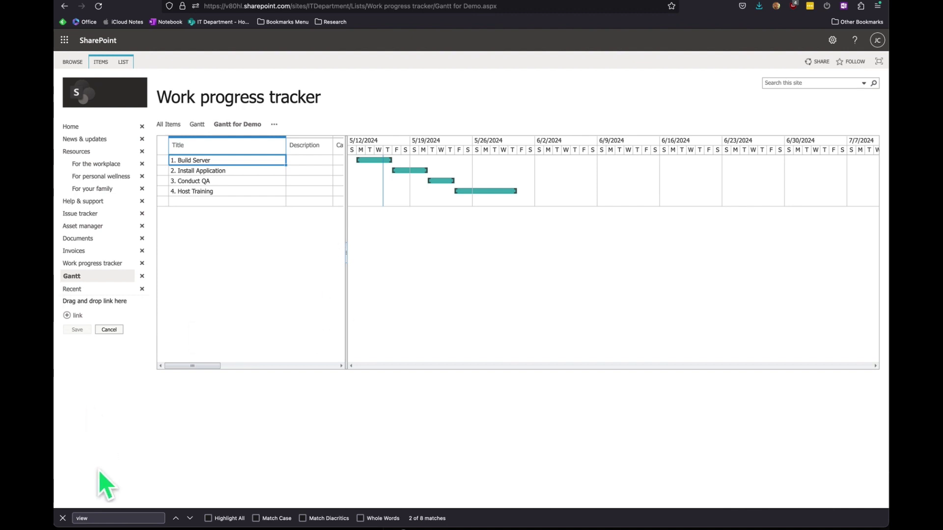
# - Close the find-in-page bar and dismiss the address bar suggestions on the Gantt for Demo chart
pyautogui.click(62, 518)
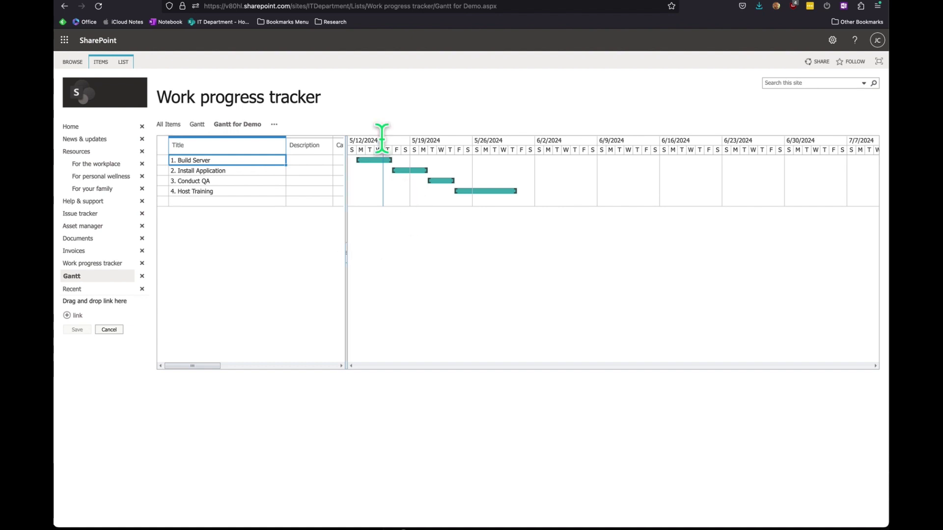
pyautogui.click(358, 6)
pyautogui.click(536, 294)
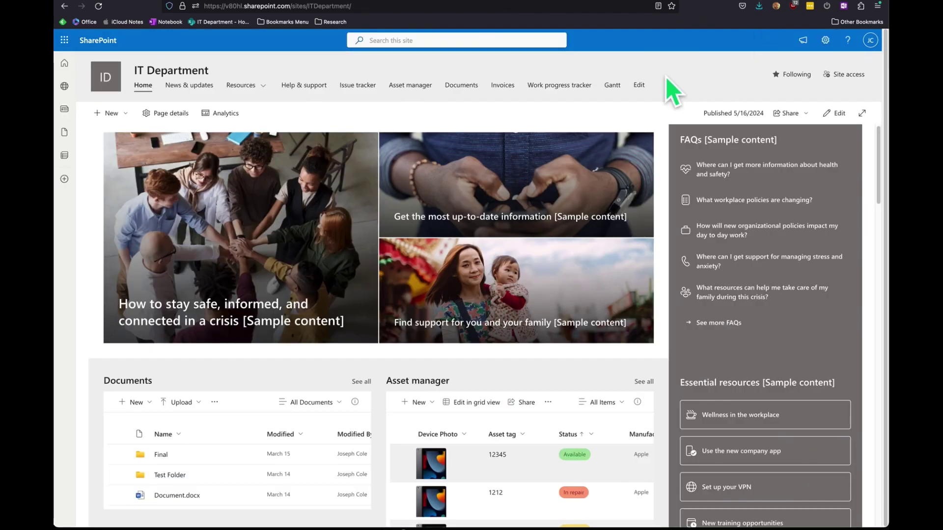
# - Open the Work progress tracker list, then go to Site contents from the settings gear
pyautogui.click(557, 90)
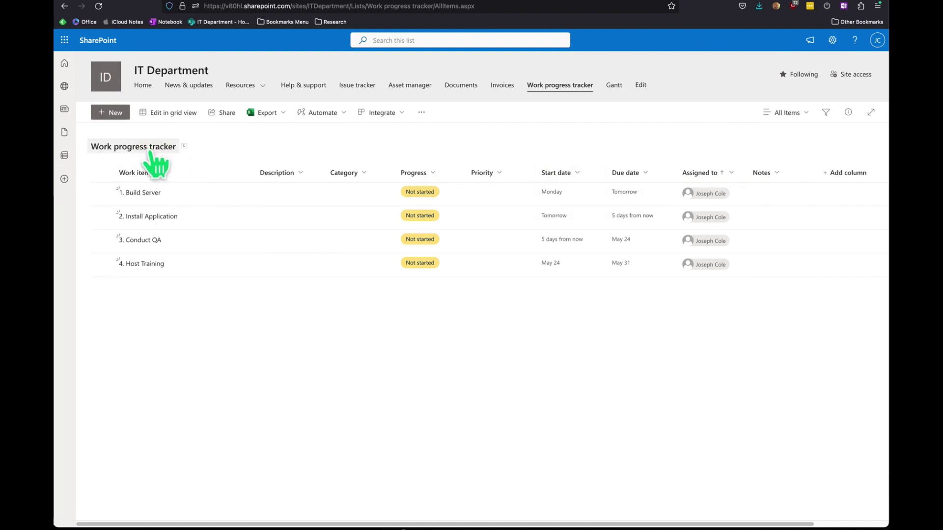
pyautogui.click(832, 40)
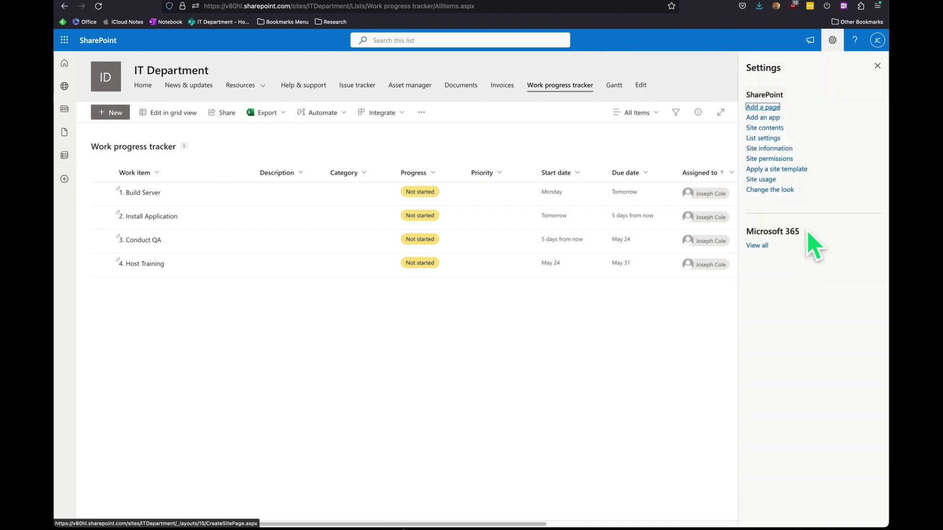
pyautogui.click(764, 128)
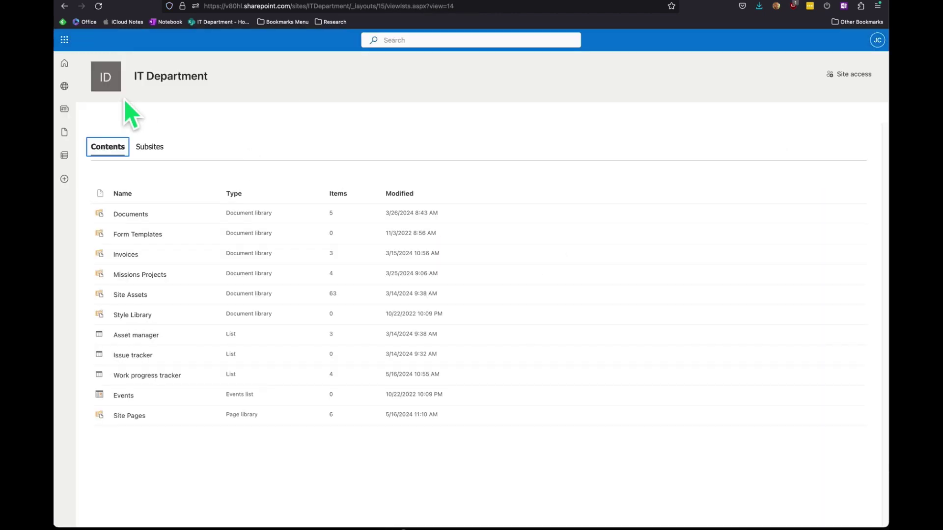
# - Start a new list from New > List, then close the Create a list dialog
pyautogui.click(117, 117)
pyautogui.click(120, 130)
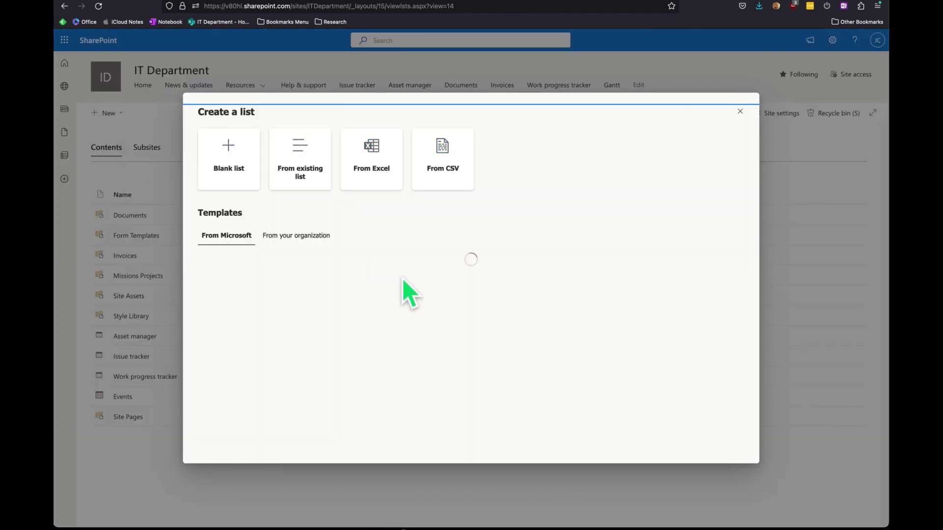
pyautogui.scroll(-3, 447, 346)
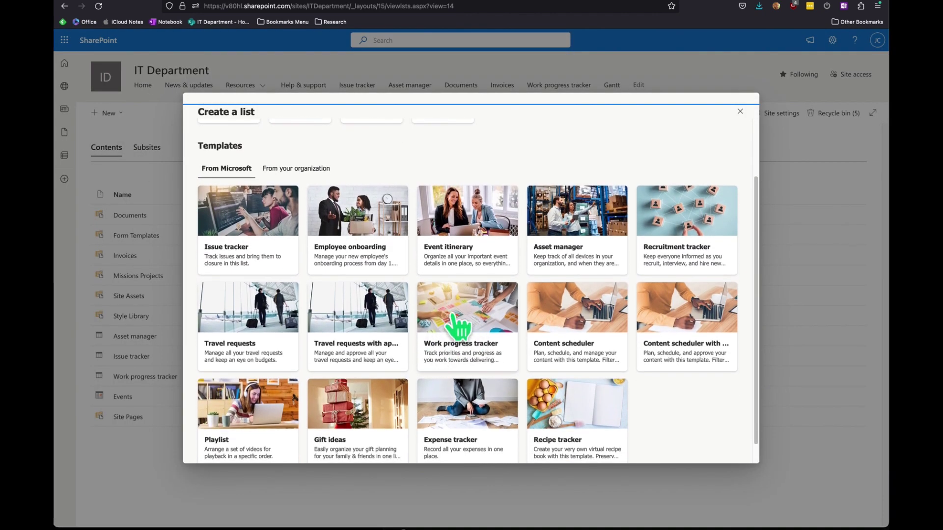
pyautogui.click(740, 112)
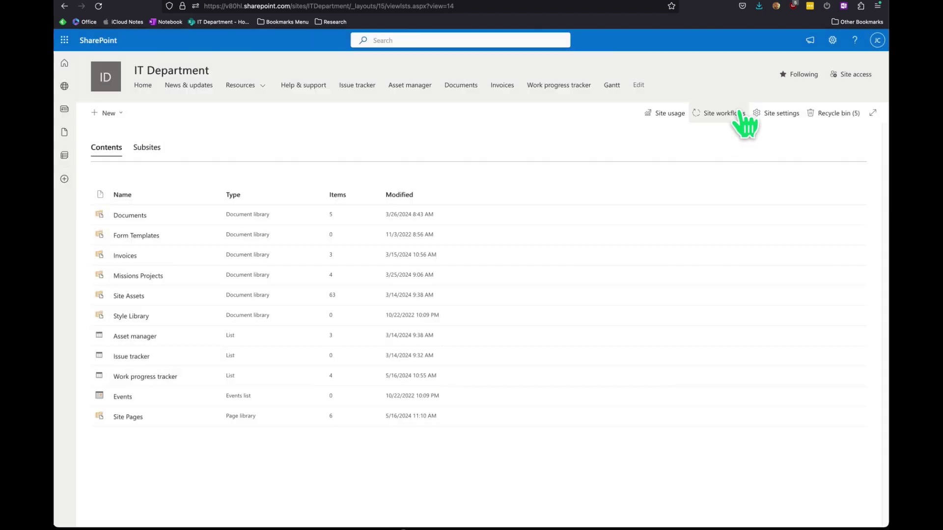
# - Open the Work progress tracker list from Site contents
pyautogui.click(148, 377)
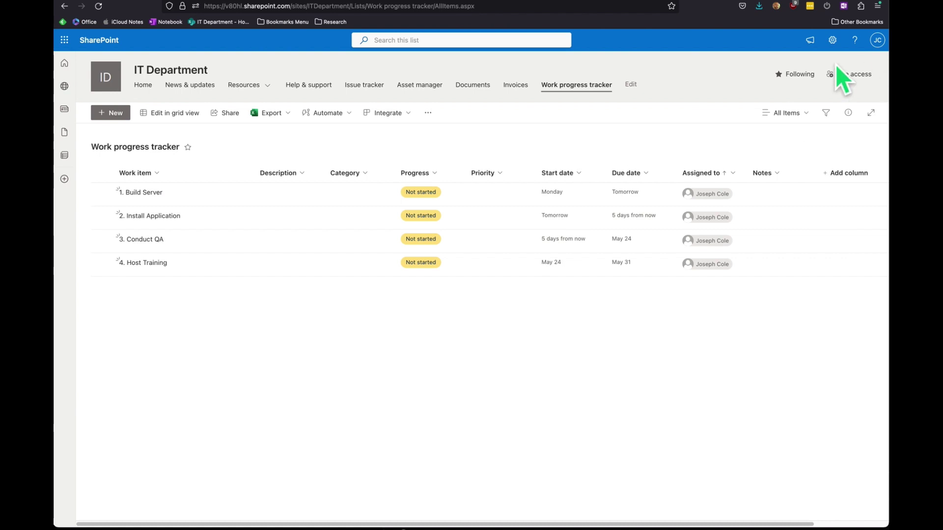
# - Start creating a new view of the list from its List settings
pyautogui.click(832, 39)
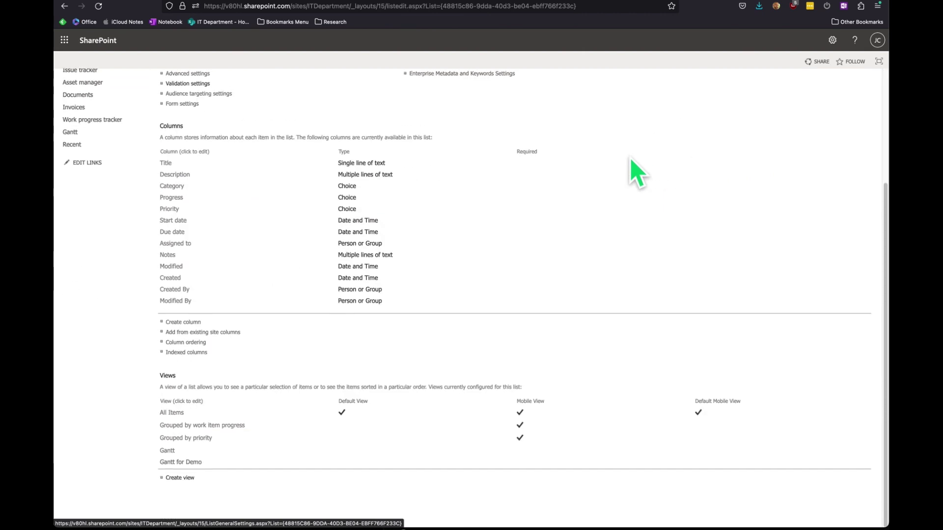
pyautogui.click(180, 479)
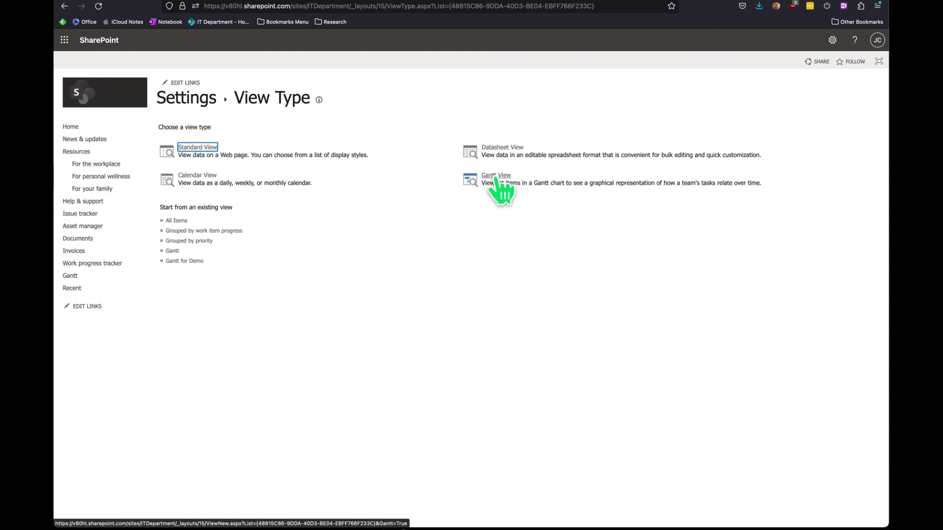
# - Choose the Gantt view type and name the view 'Gantt for Demo 2'
pyautogui.click(496, 178)
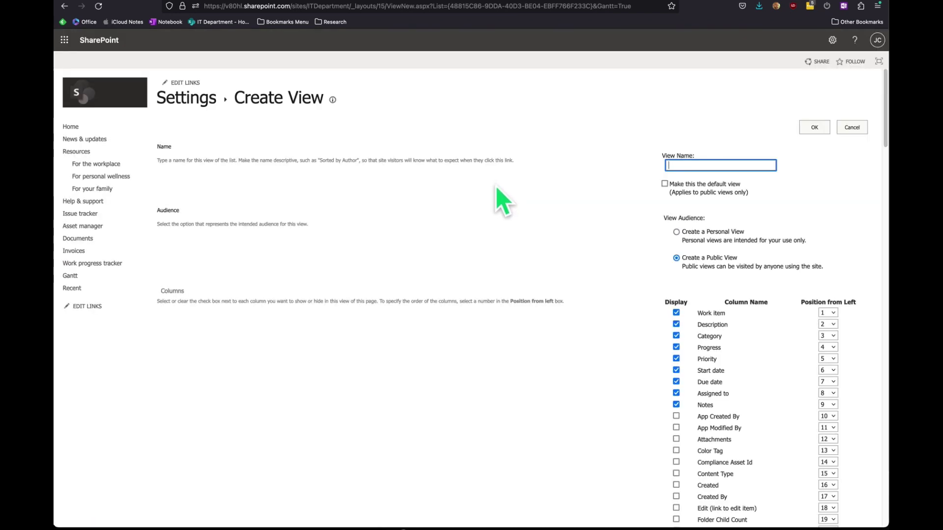
pyautogui.write('Gan')
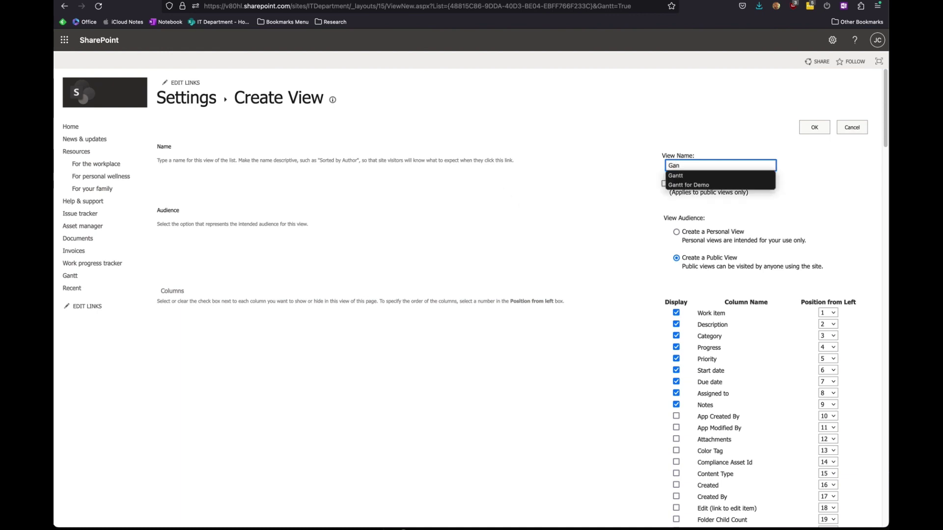
pyautogui.write('tt for ')
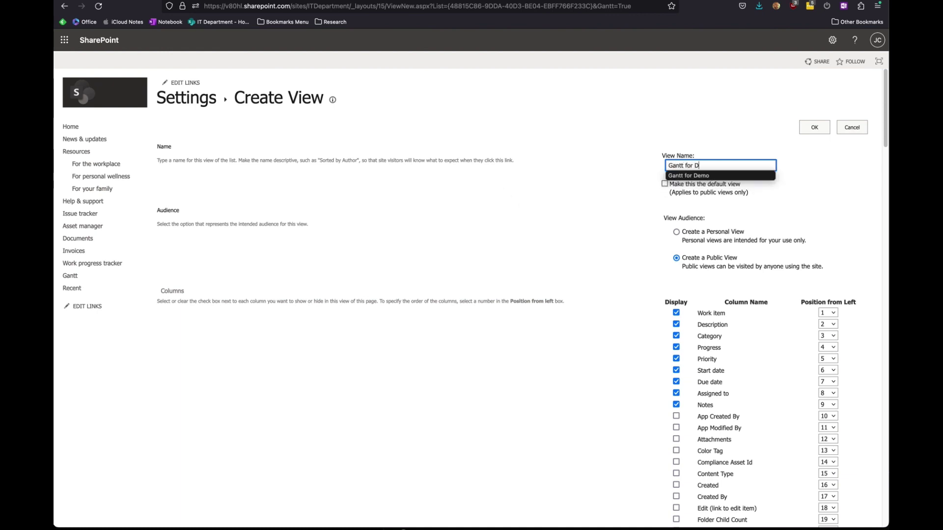
pyautogui.write('Demo 2')
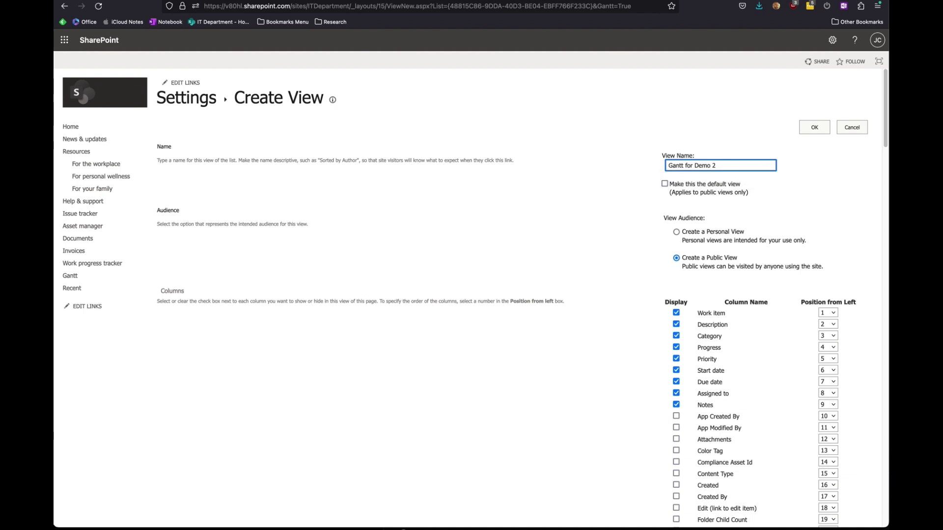
pyautogui.click(573, 87)
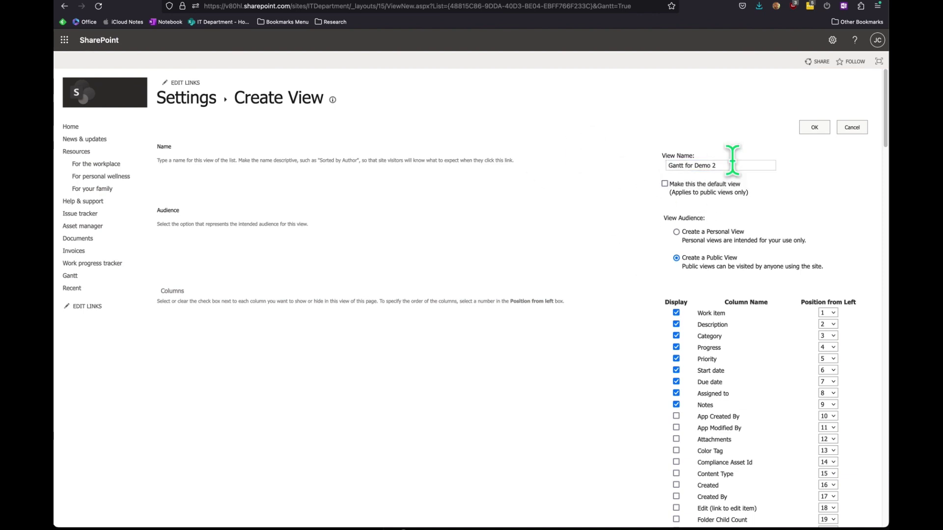
pyautogui.scroll(-1, 739, 211)
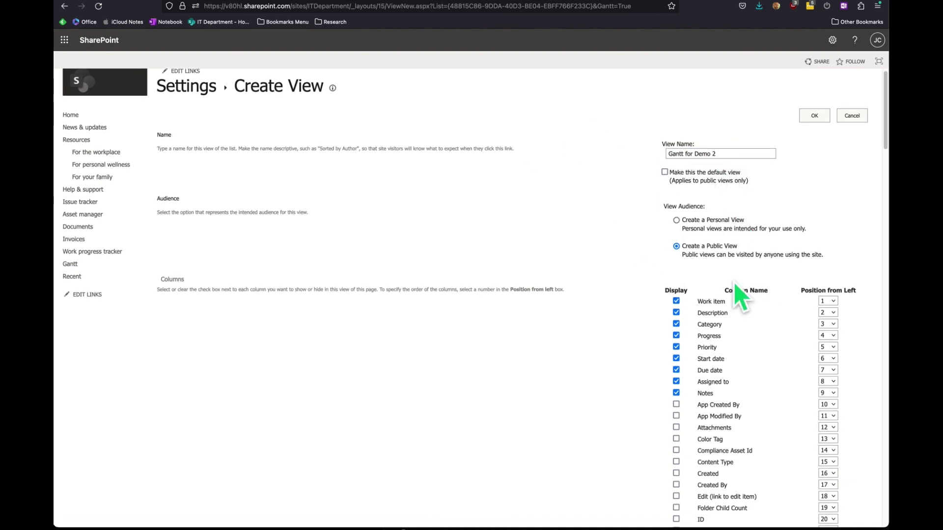
pyautogui.scroll(-10, 724, 246)
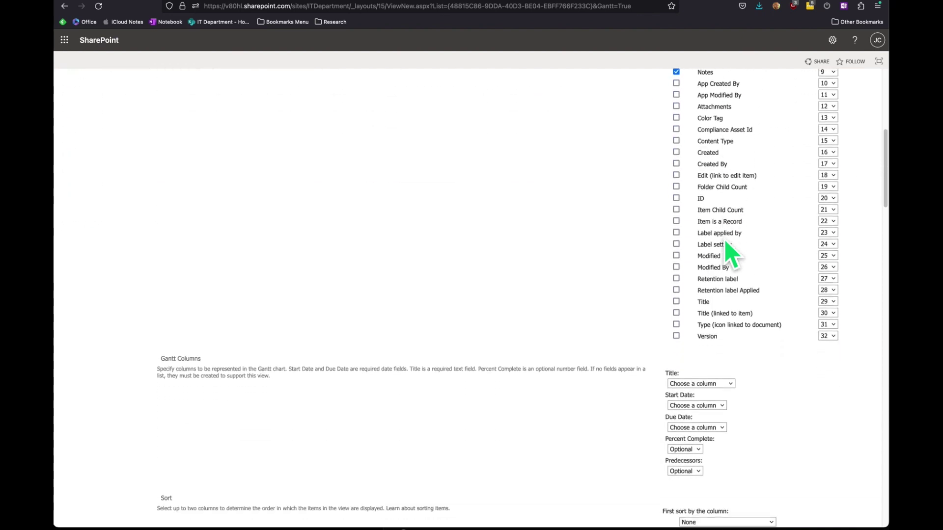
pyautogui.scroll(-1, 724, 270)
# - Set the Gantt columns to Title, Start date and Due date
pyautogui.tripleClick(186, 323)
pyautogui.click(703, 348)
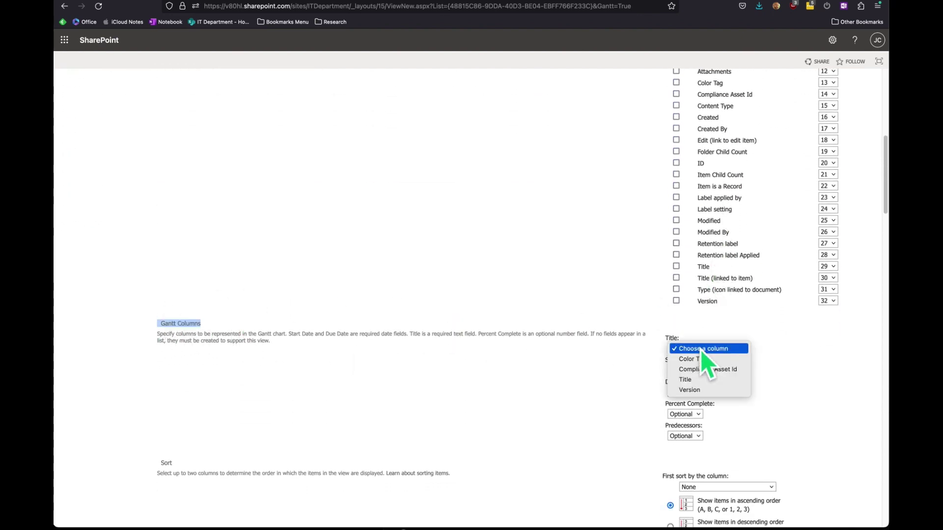
pyautogui.click(596, 338)
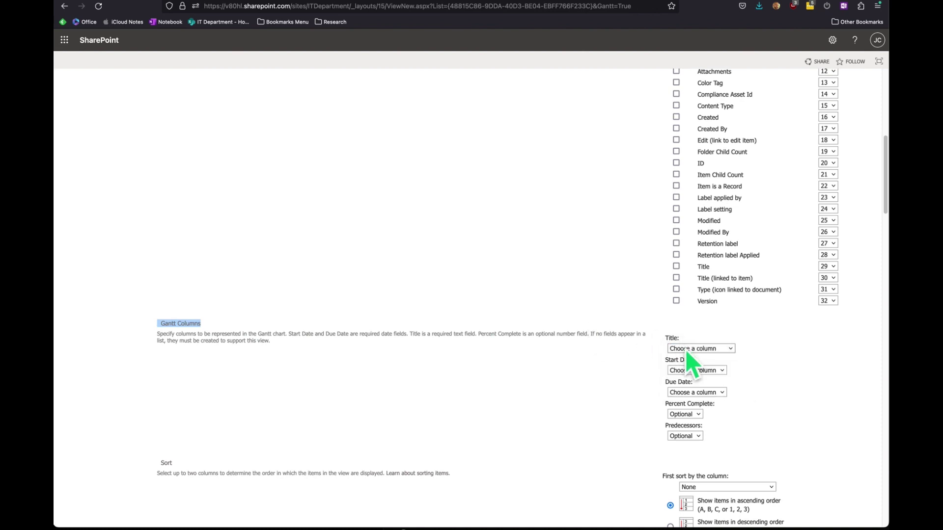
pyautogui.click(688, 349)
pyautogui.click(702, 379)
pyautogui.click(706, 371)
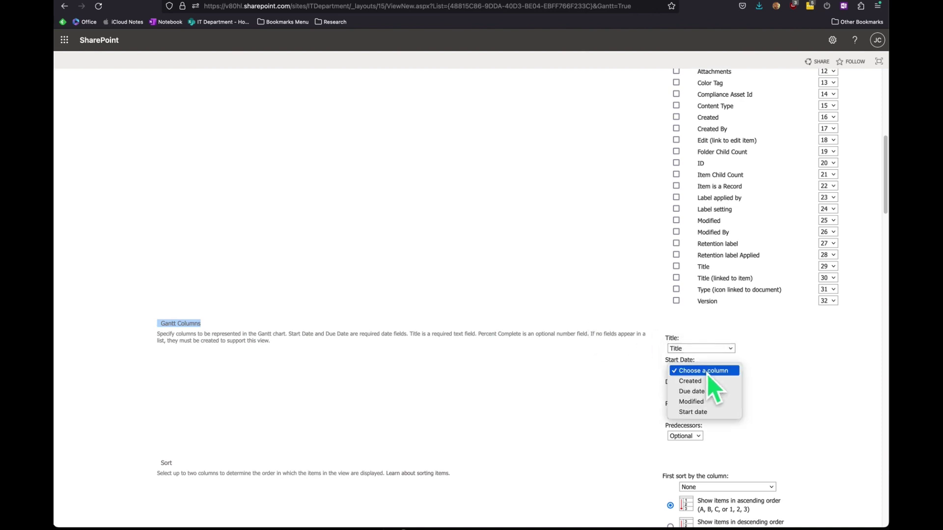
pyautogui.click(708, 413)
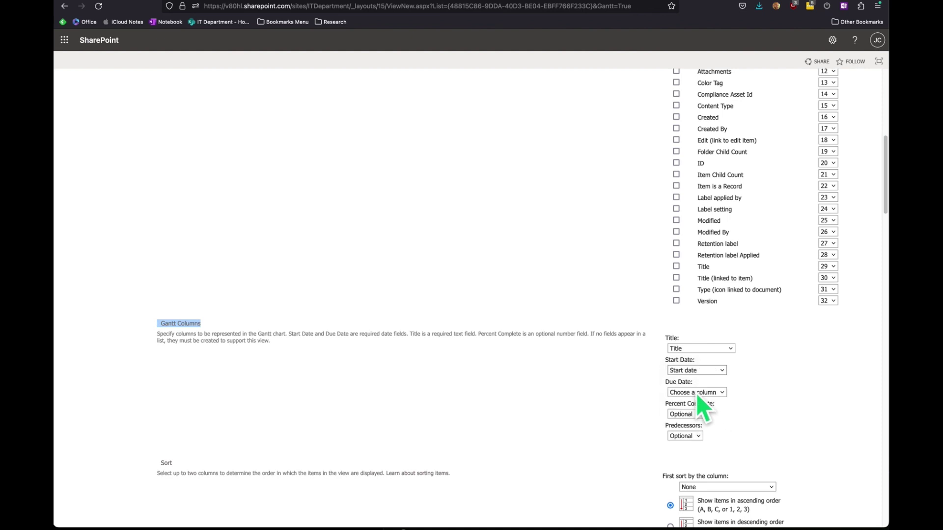
pyautogui.click(697, 393)
pyautogui.click(707, 415)
pyautogui.click(790, 392)
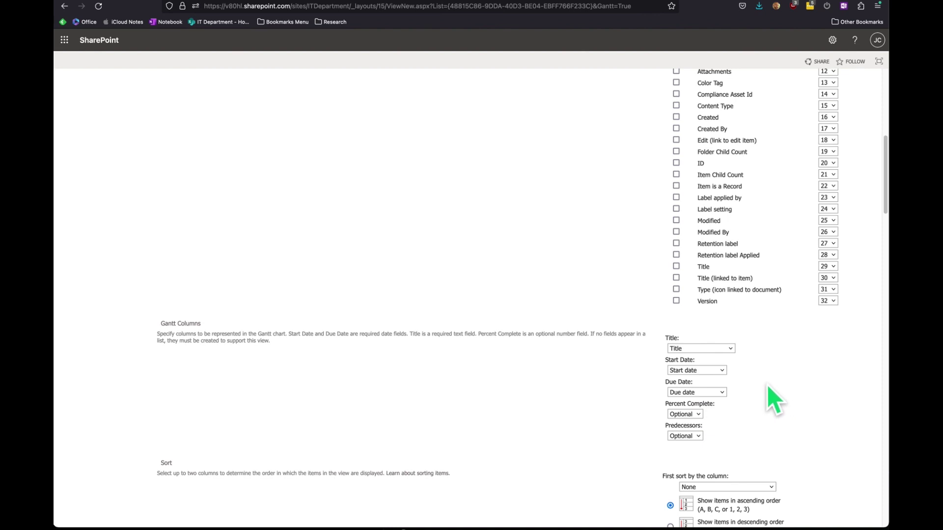
pyautogui.scroll(-20, 773, 400)
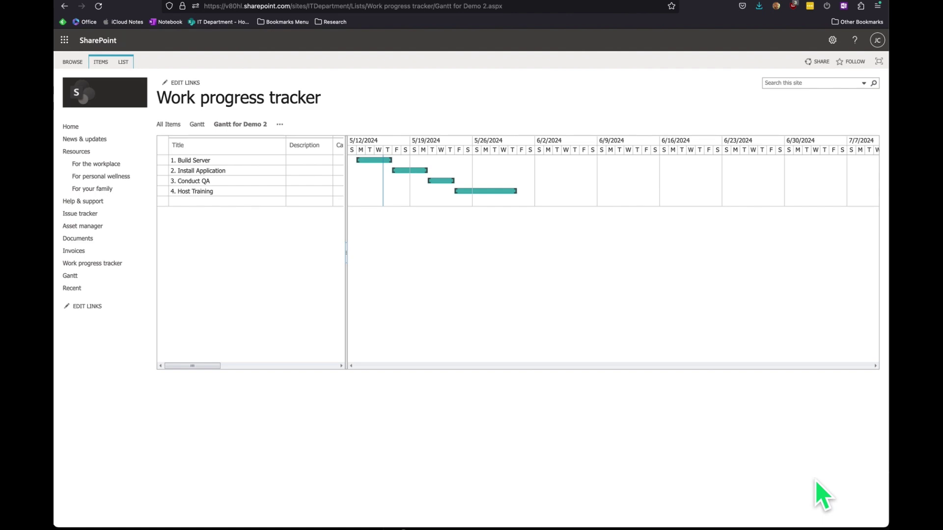
# - Copy the new Gantt for Demo 2 view's web address from the address bar
pyautogui.click(327, 7)
pyautogui.rightClick(327, 7)
pyautogui.click(363, 45)
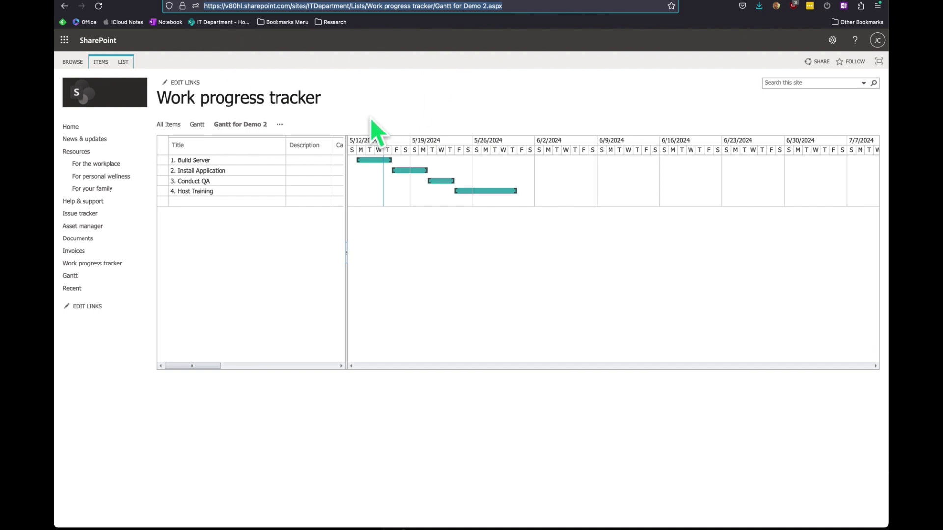
# - Reload the list and pick Gantt for Demo 2 from the view dropdown
pyautogui.click(64, 5)
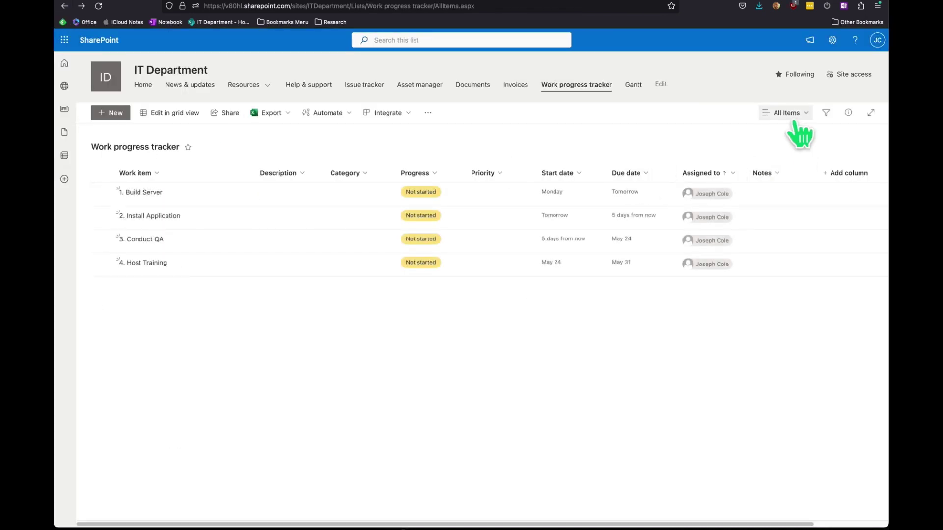
pyautogui.click(791, 115)
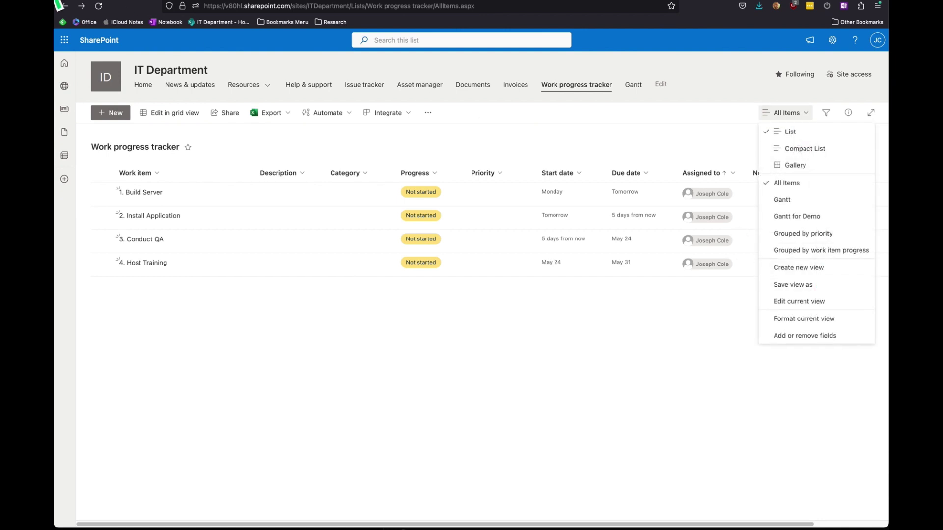
pyautogui.click(98, 6)
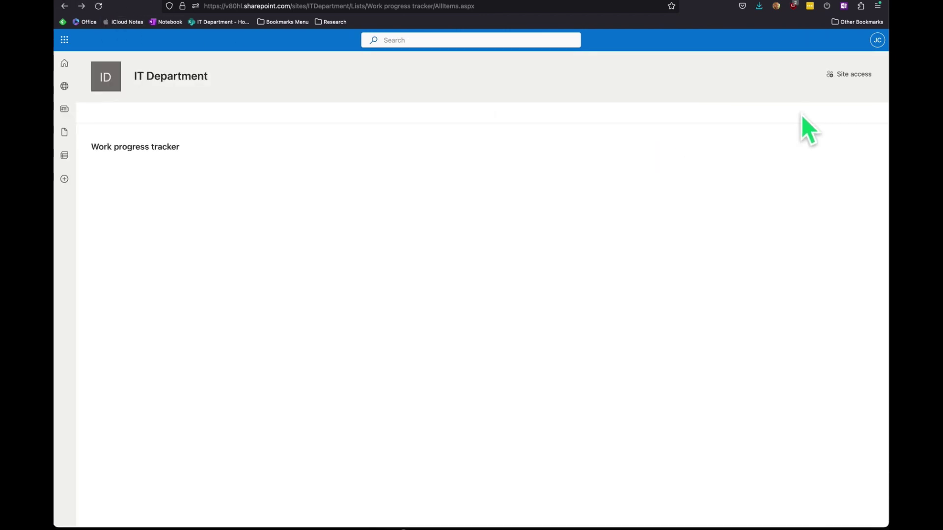
pyautogui.click(790, 114)
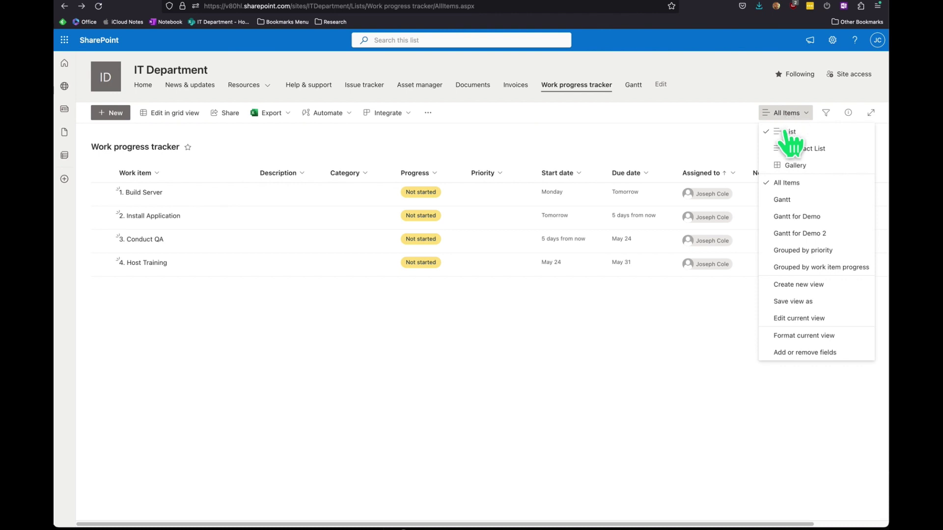
pyautogui.click(825, 235)
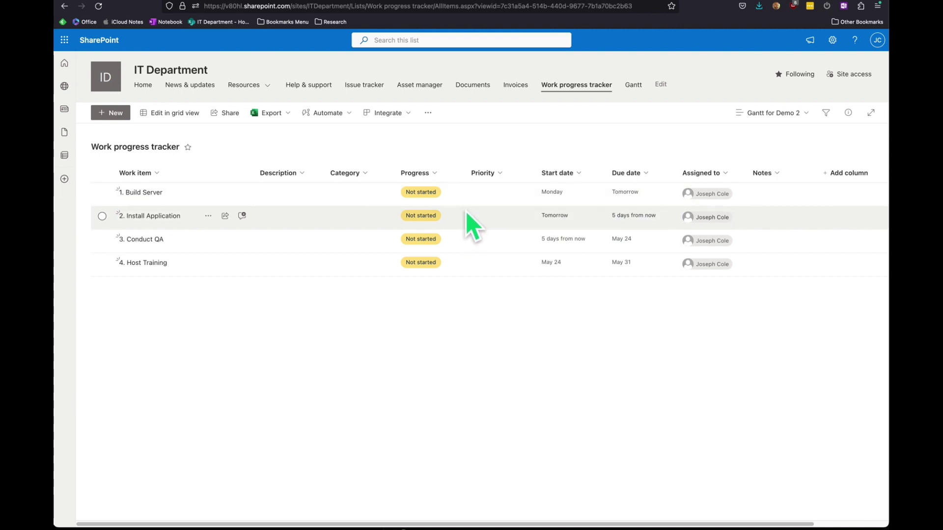
# - Confirm the Gantt for Demo 2 view settings so it displays as a Gantt chart again
pyautogui.click(832, 40)
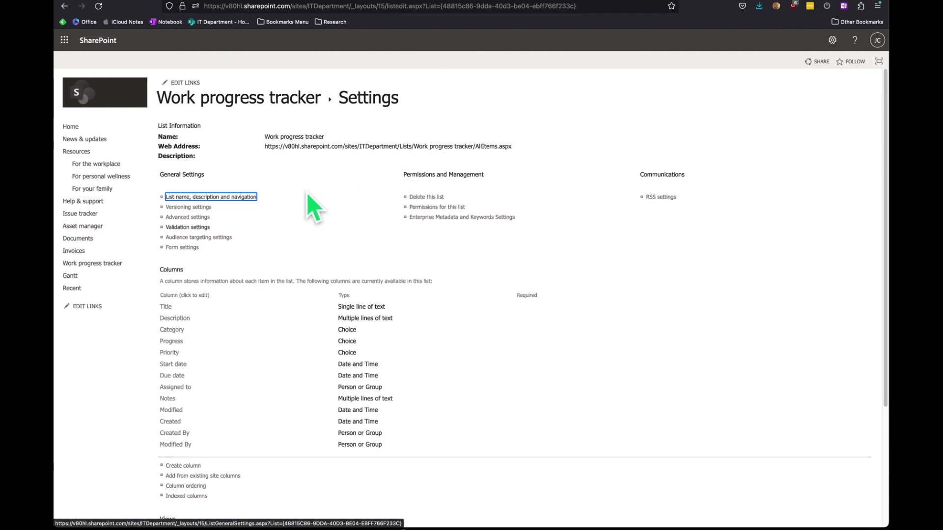
pyautogui.scroll(-3, 295, 210)
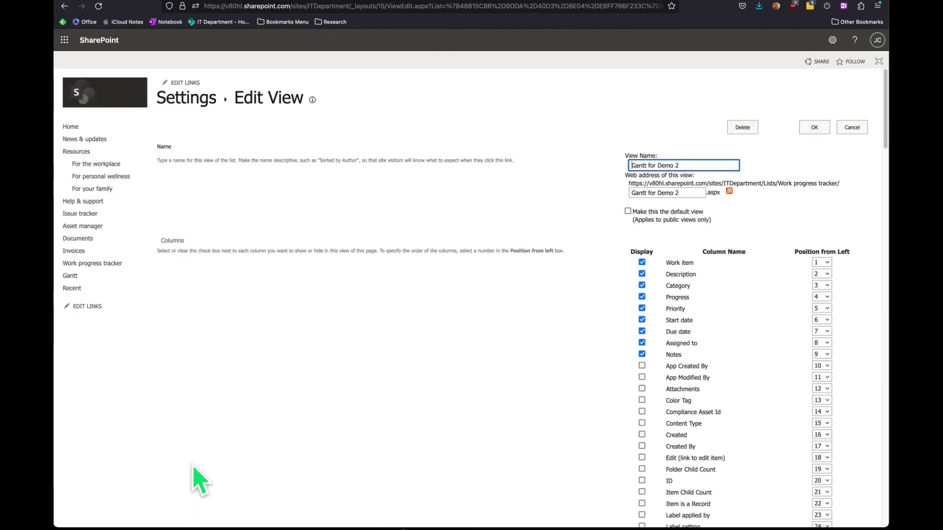
pyautogui.click(809, 131)
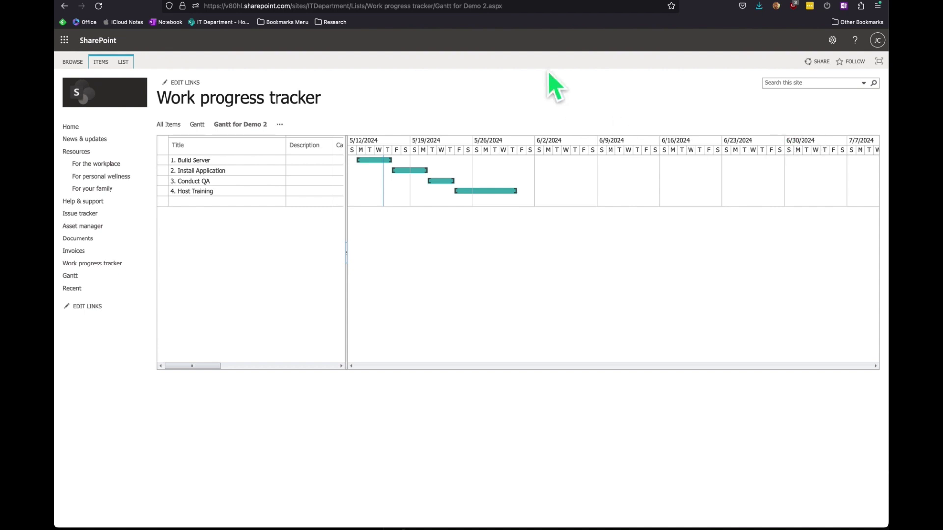
# - Copy the Gantt for Demo 2 view's address and close a stray blank tab
pyautogui.click(470, 7)
pyautogui.rightClick(471, 8)
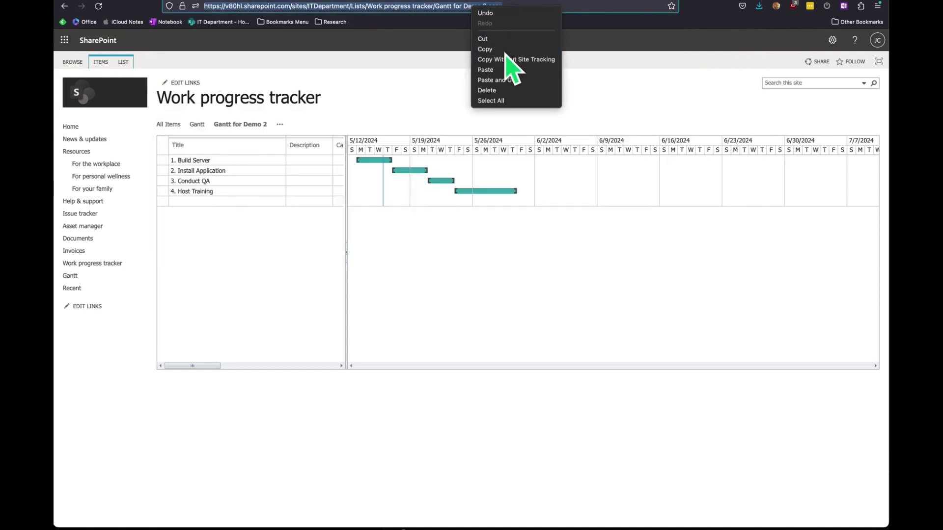
pyautogui.click(510, 58)
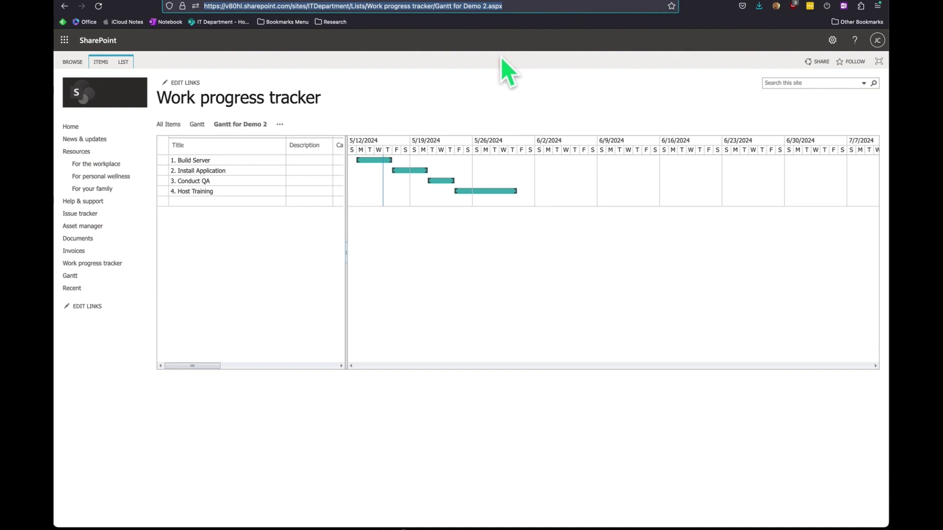
pyautogui.click(64, 41)
pyautogui.click(179, 181)
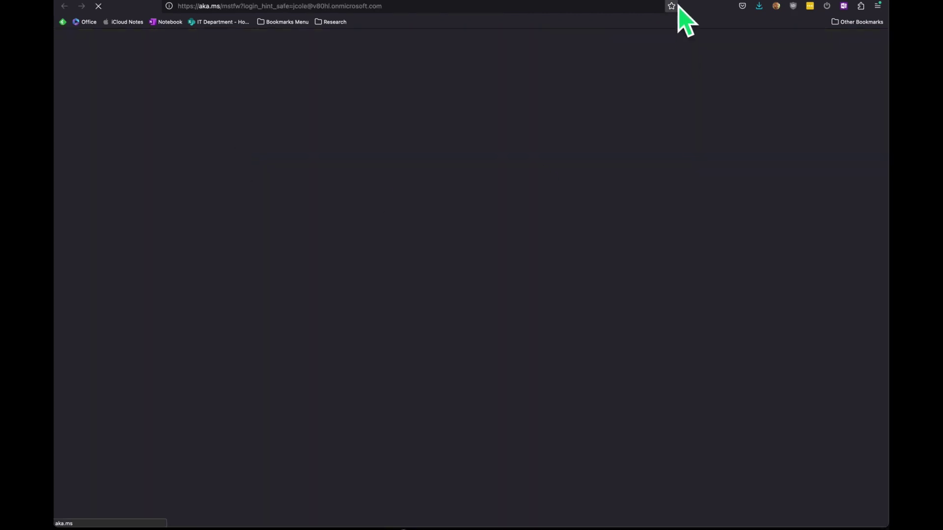
pyautogui.hotkey('ctrl', 'w')
# - Trim the address after /sites/ITDepartment/ to load the IT Department home page
pyautogui.click(504, 7)
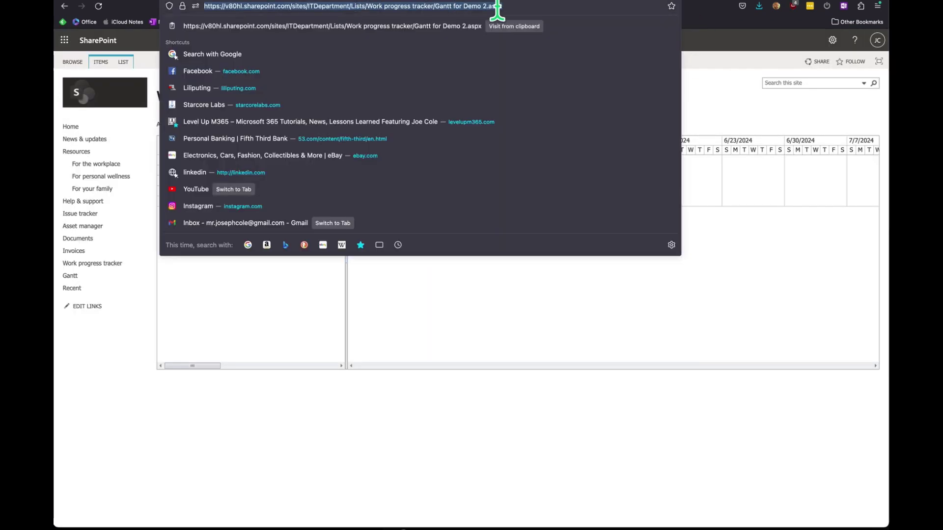
pyautogui.click(534, 7)
pyautogui.keyDown('shift'); pyautogui.click(355, 7); pyautogui.keyUp('shift')
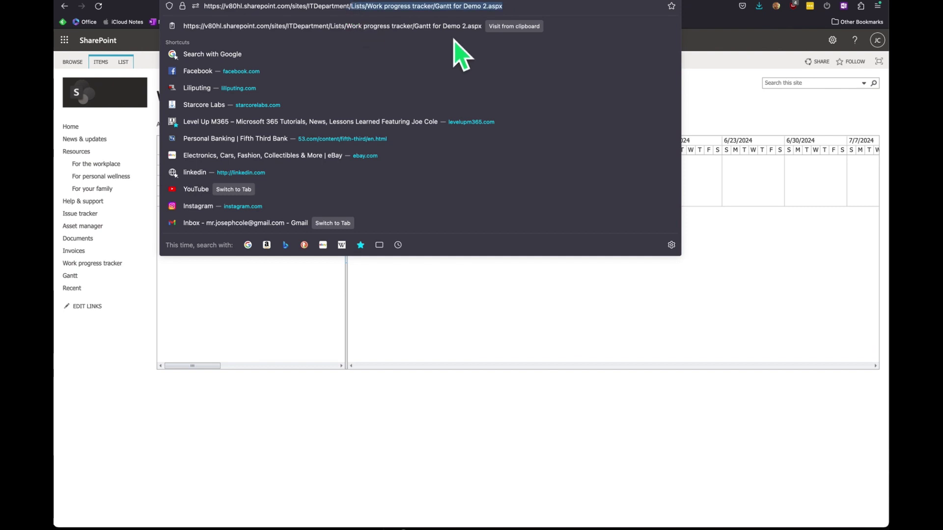
pyautogui.press('BackSpace')
pyautogui.press('Return')
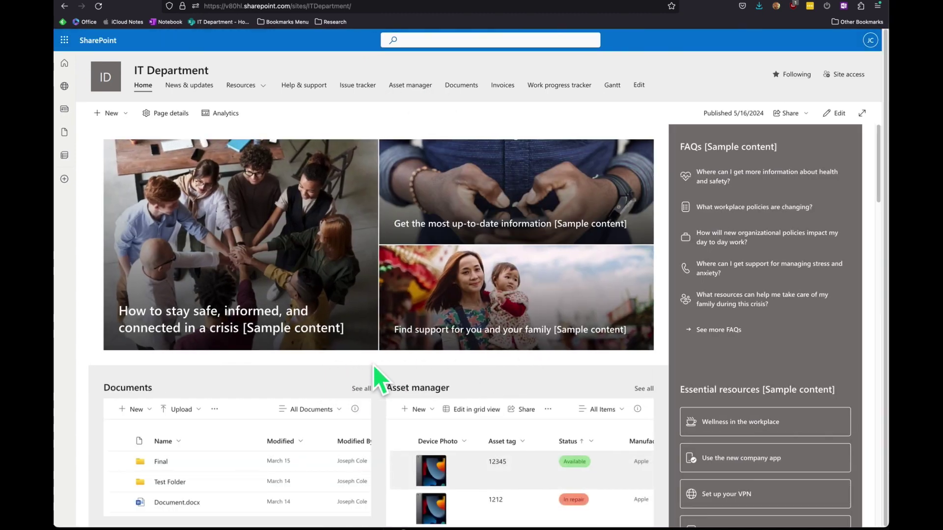
# - Edit the site navigation and remove the old Gantt link
pyautogui.click(639, 85)
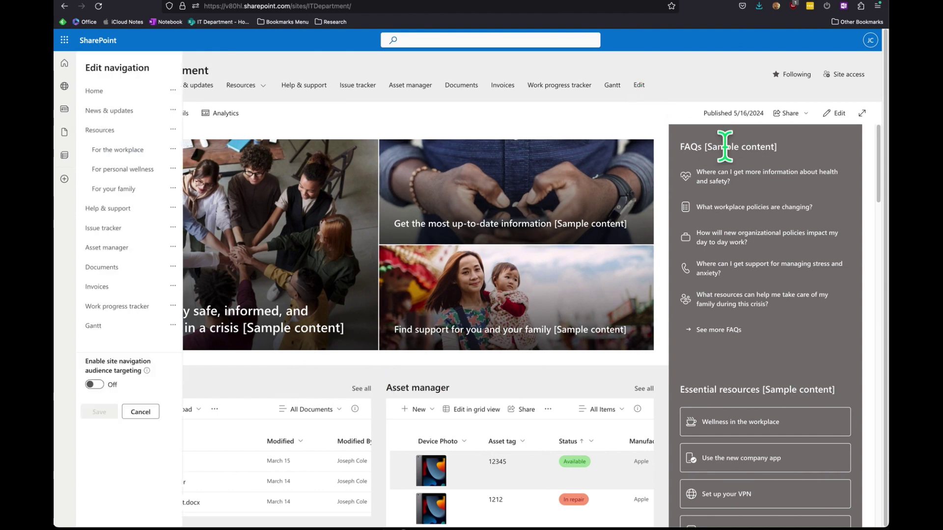
pyautogui.click(173, 326)
pyautogui.click(183, 391)
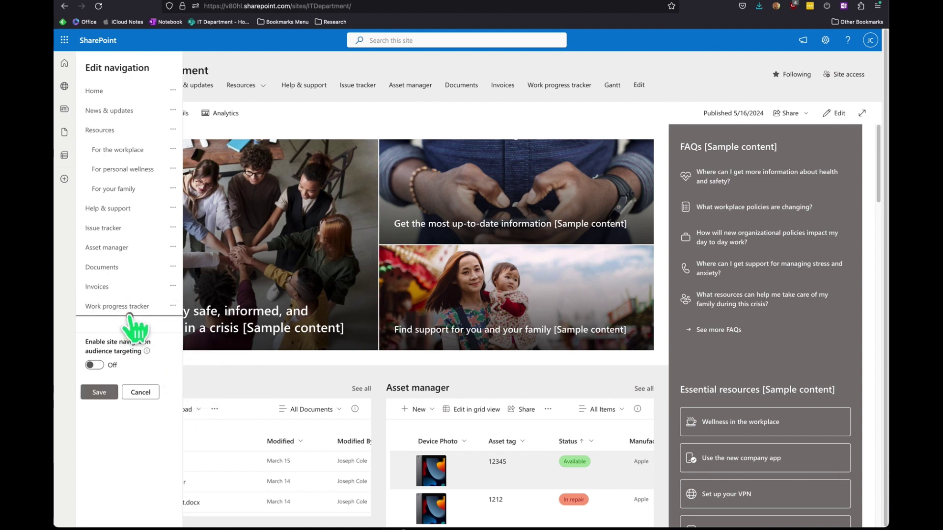
# - Add a Gantt link to the pasted view address, opening in a new tab, and save
pyautogui.click(130, 316)
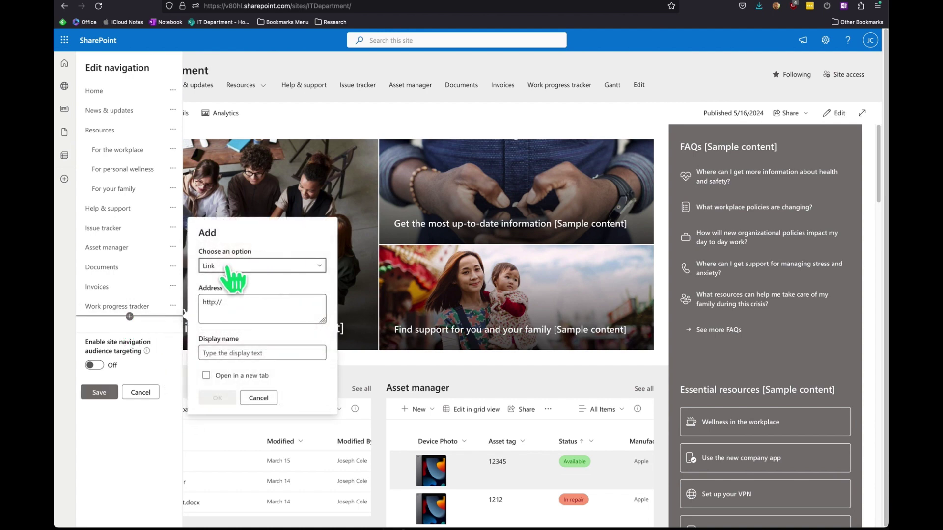
pyautogui.click(238, 301)
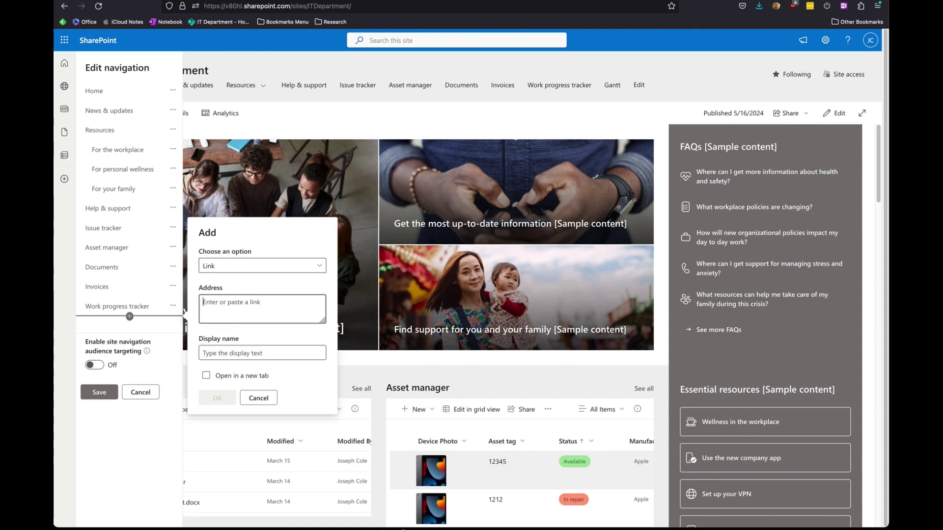
pyautogui.press('super+v')
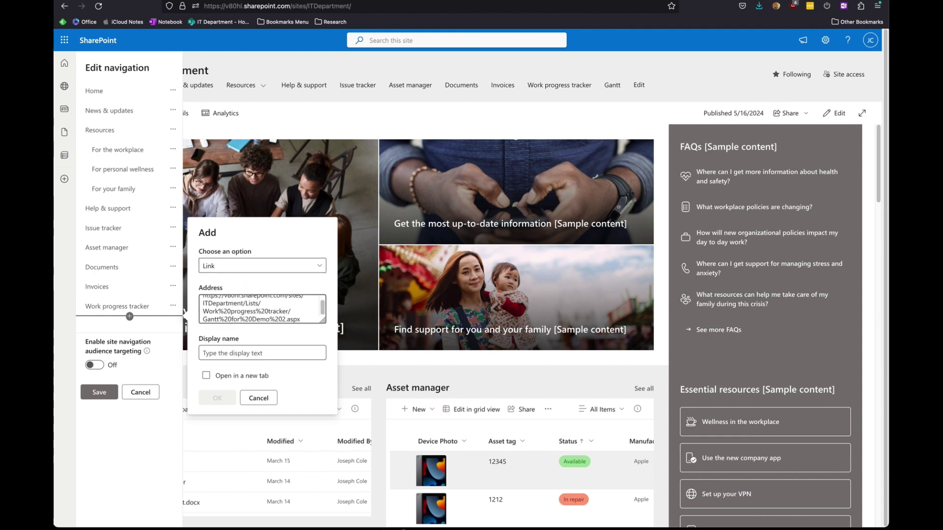
pyautogui.scroll(2, 260, 309)
pyautogui.click(251, 352)
pyautogui.write('Gantt')
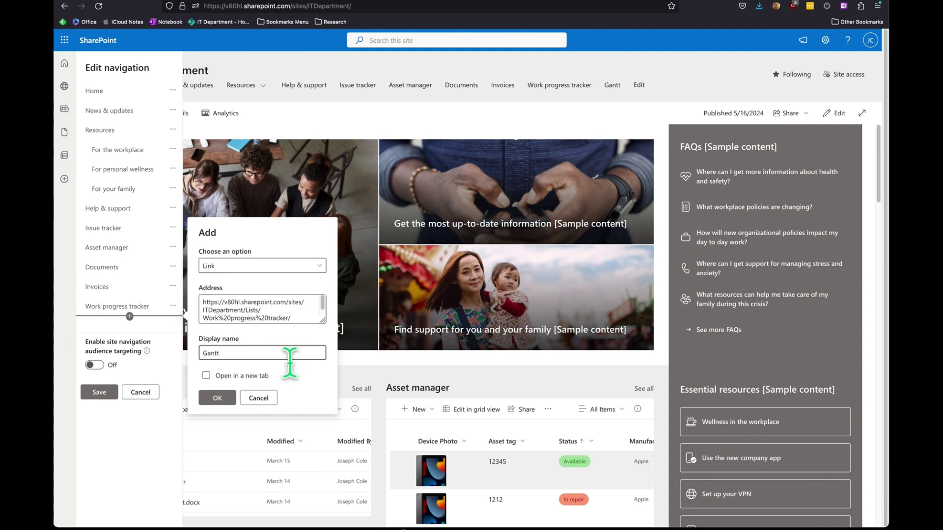
pyautogui.click(206, 375)
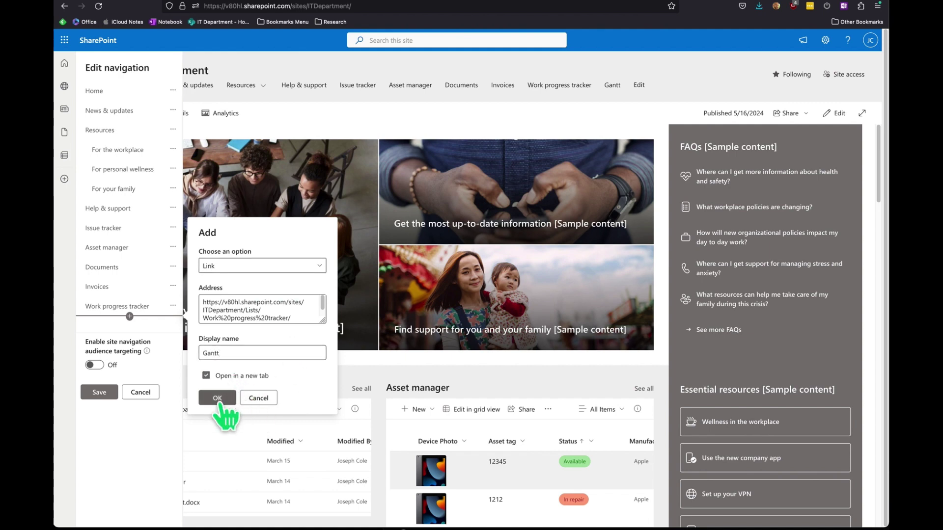
pyautogui.click(217, 399)
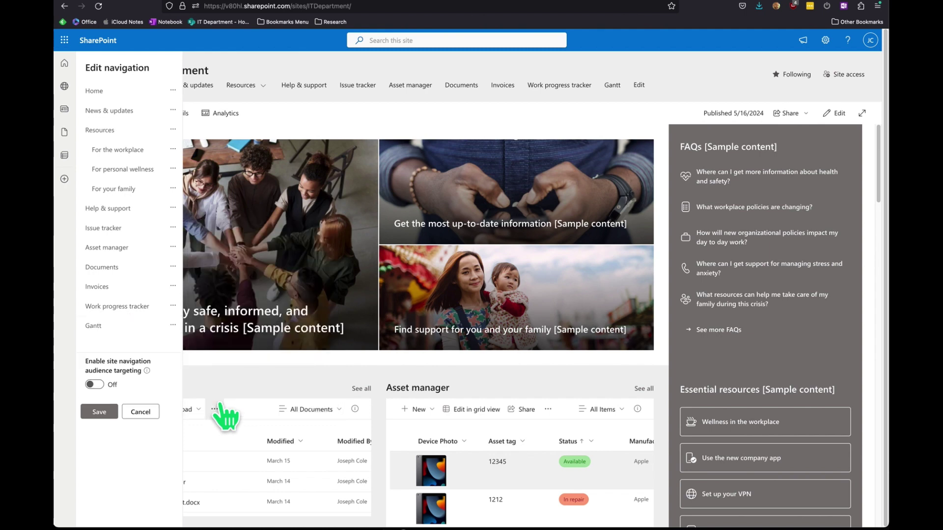
pyautogui.click(100, 412)
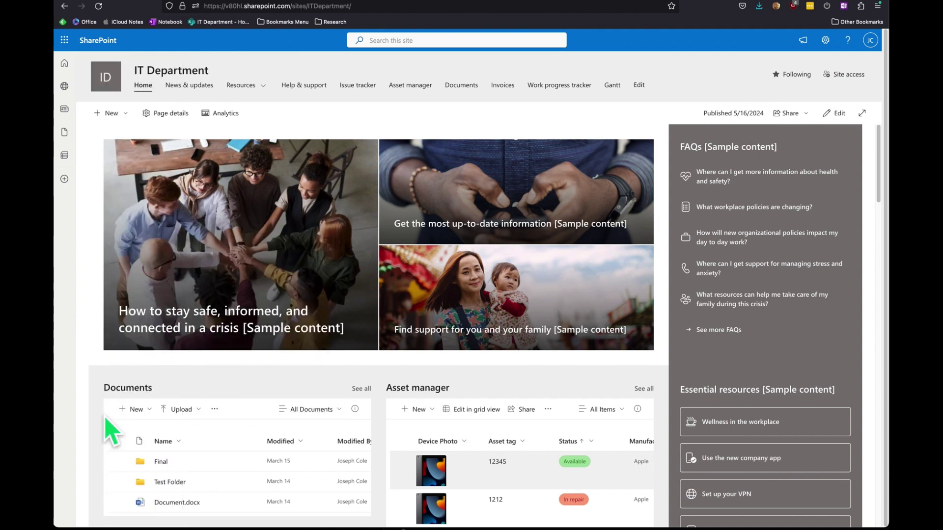
# - Reload the site, then switch to the new Microsoft Teams in the browser
pyautogui.click(98, 8)
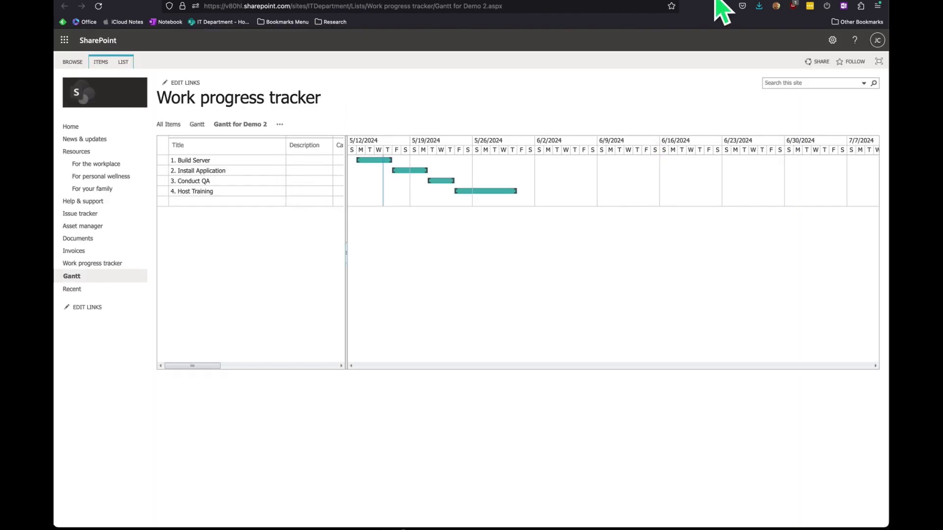
pyautogui.click(737, 2)
pyautogui.click(472, 344)
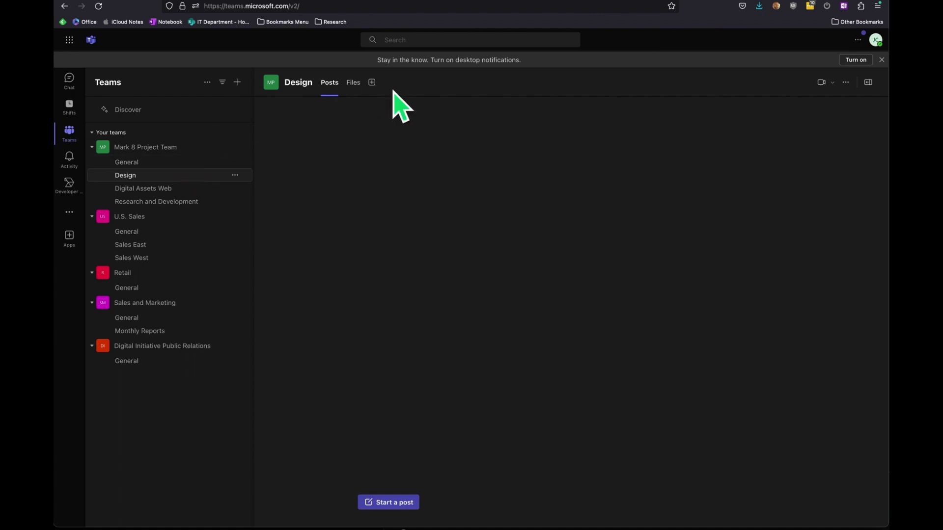
# - Add a Website tab named 'Gantt' to the Design channel, pointing to the Gantt for Demo 2 view URL
pyautogui.click(371, 83)
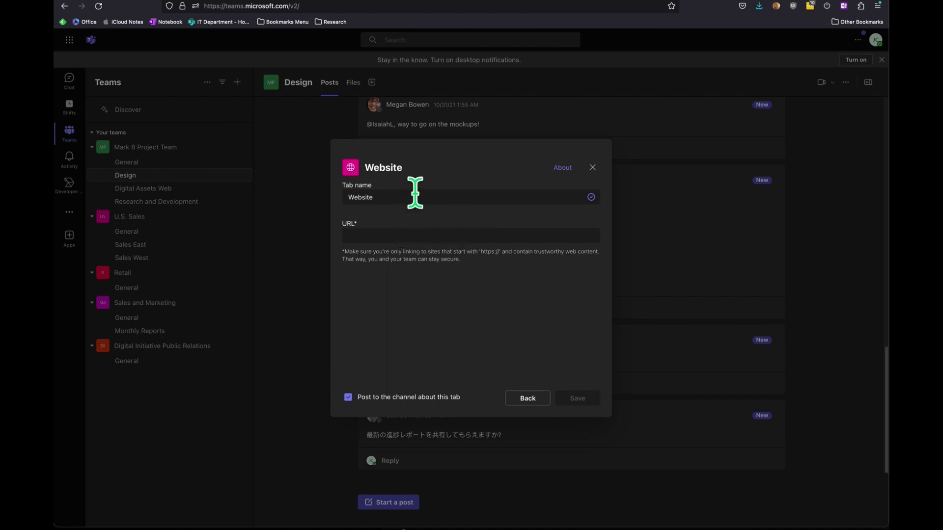
pyautogui.click(417, 199)
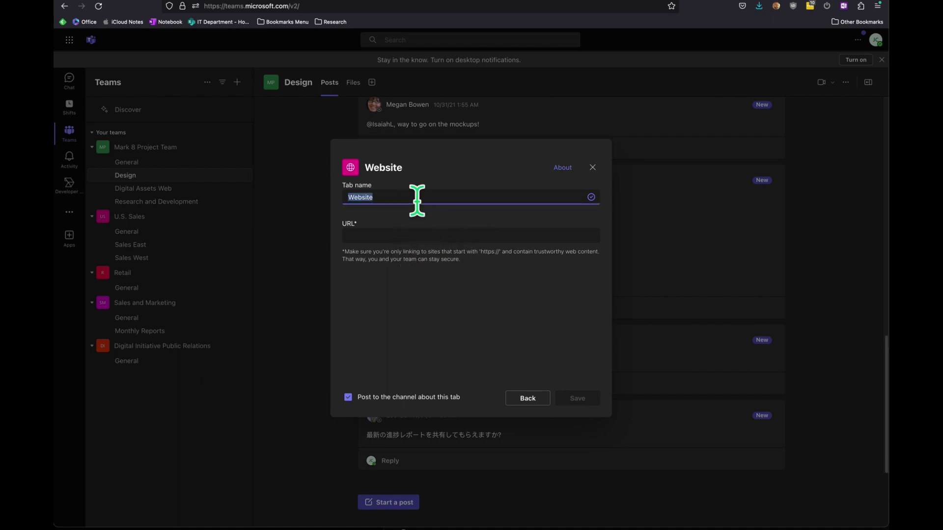
pyautogui.write('Gantt')
pyautogui.click(412, 230)
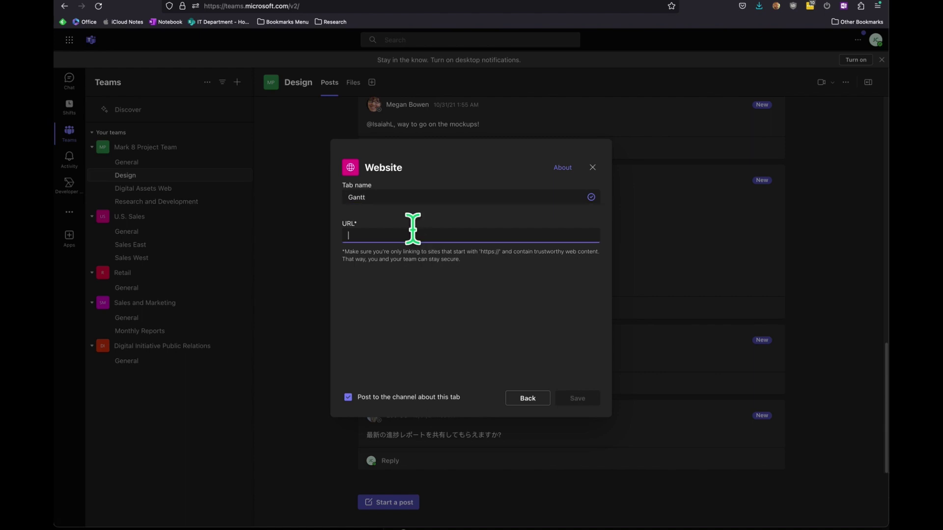
pyautogui.press('super+v')
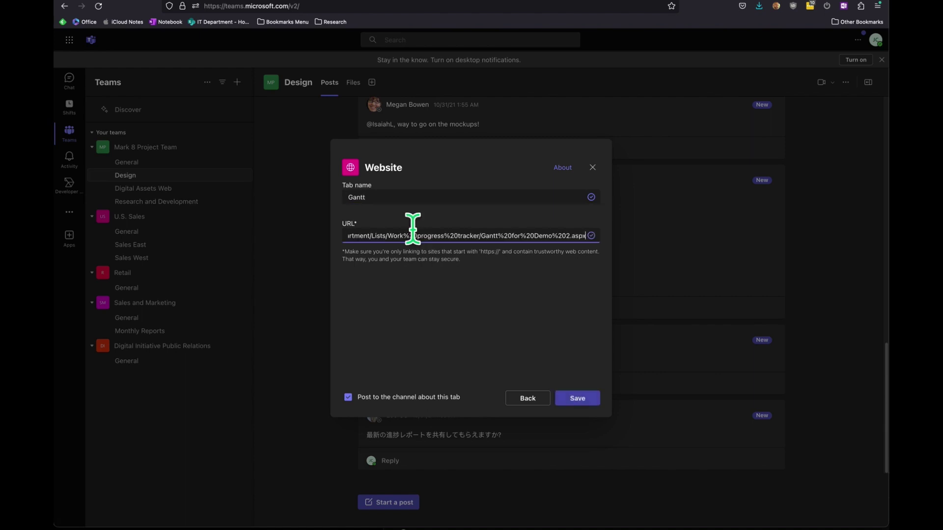
pyautogui.click(576, 399)
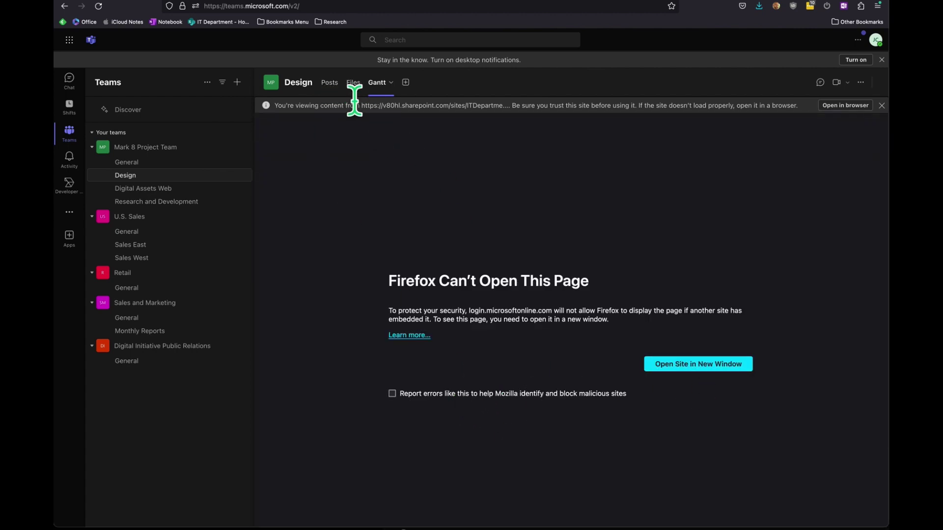
# - Switch to the Files tab and back to Gantt so the SharePoint view reloads
pyautogui.click(354, 82)
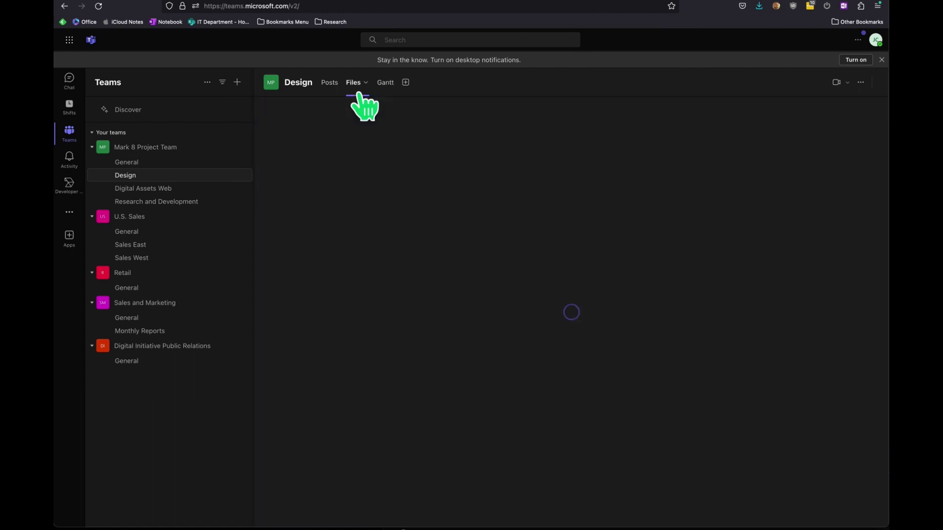
pyautogui.click(386, 83)
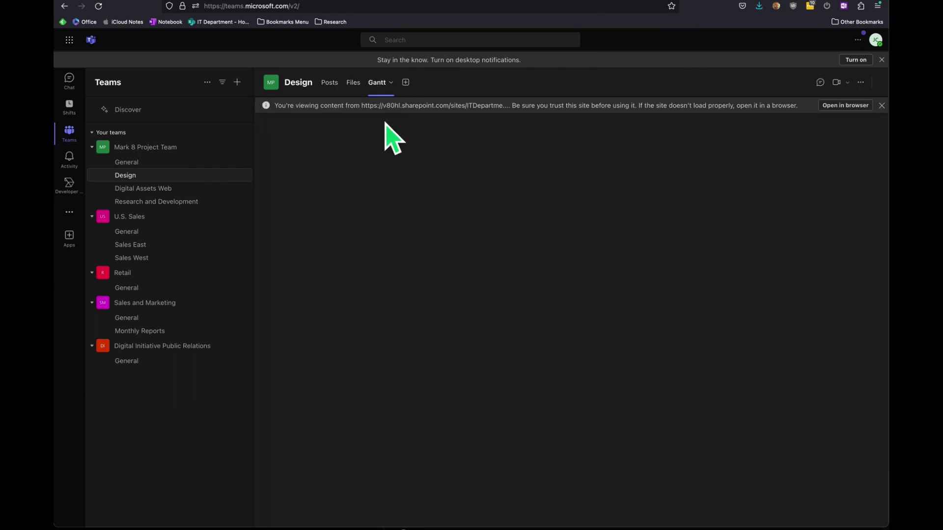